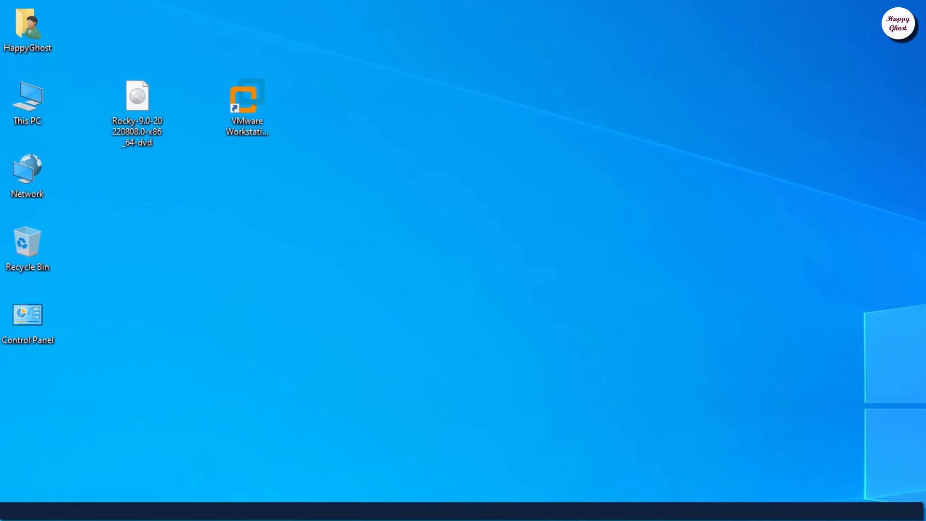
click(151, 141)
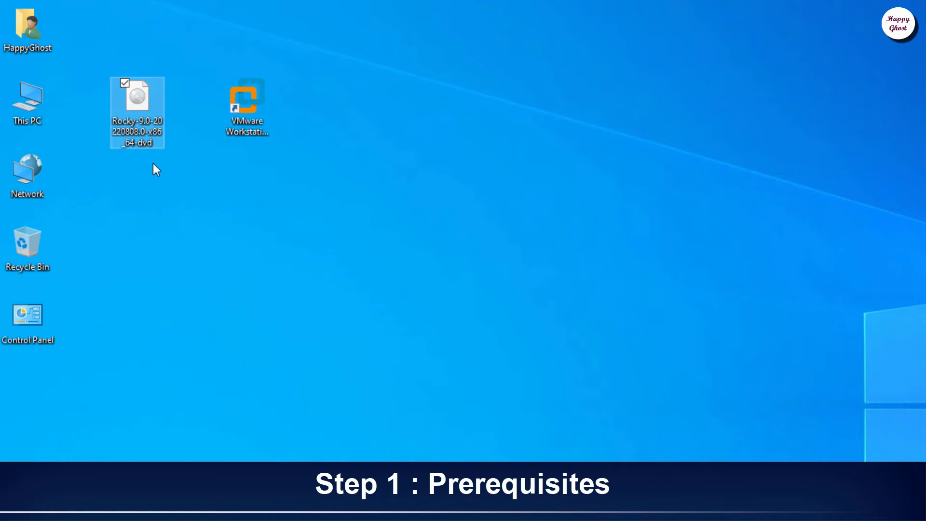
click(261, 127)
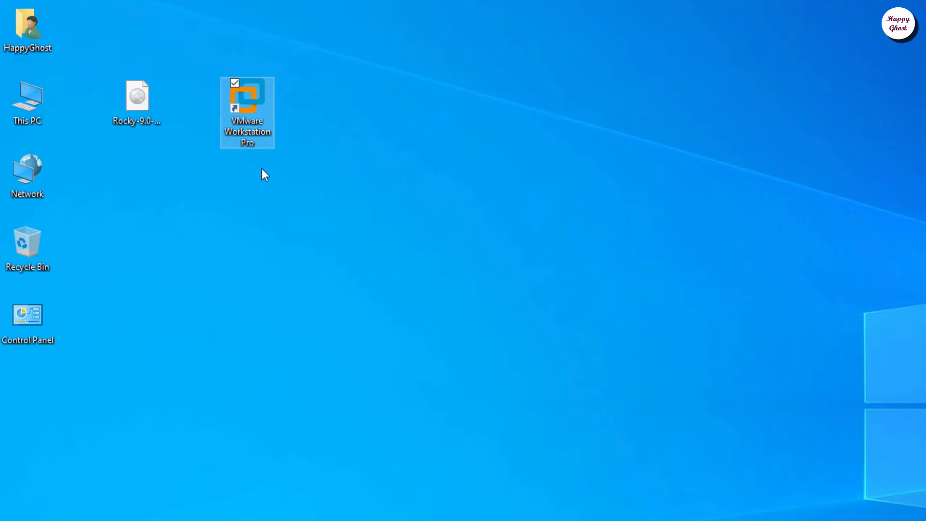
click(261, 169)
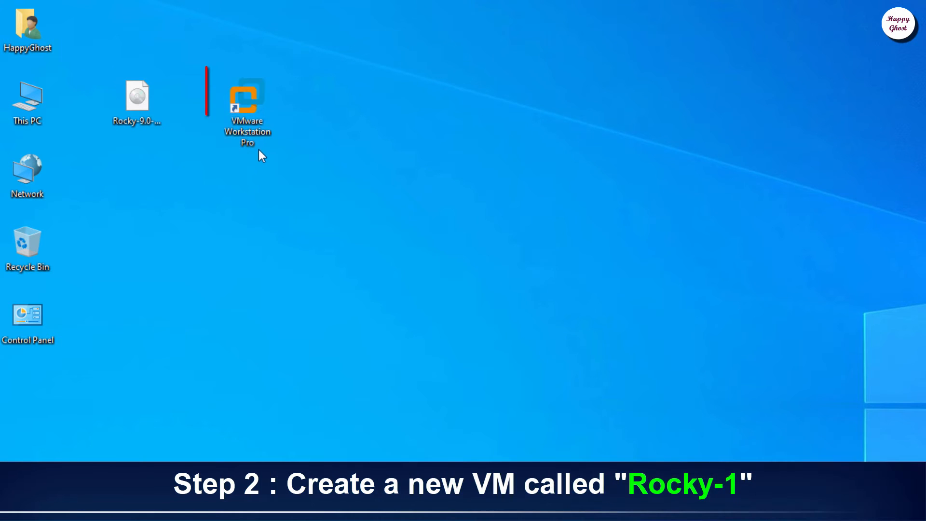
- Launch VMware Workstation Pro as administrator and start creating a new virtual machine
right_click(252, 105)
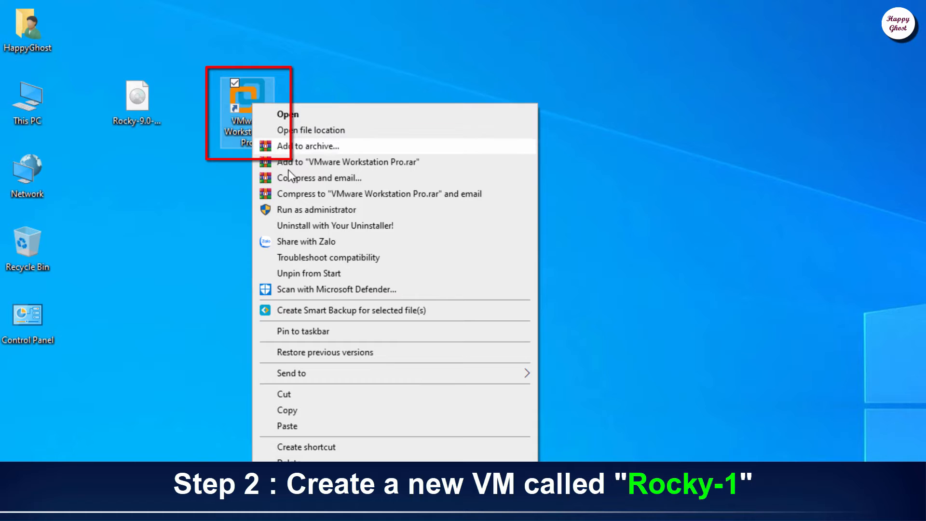
click(302, 210)
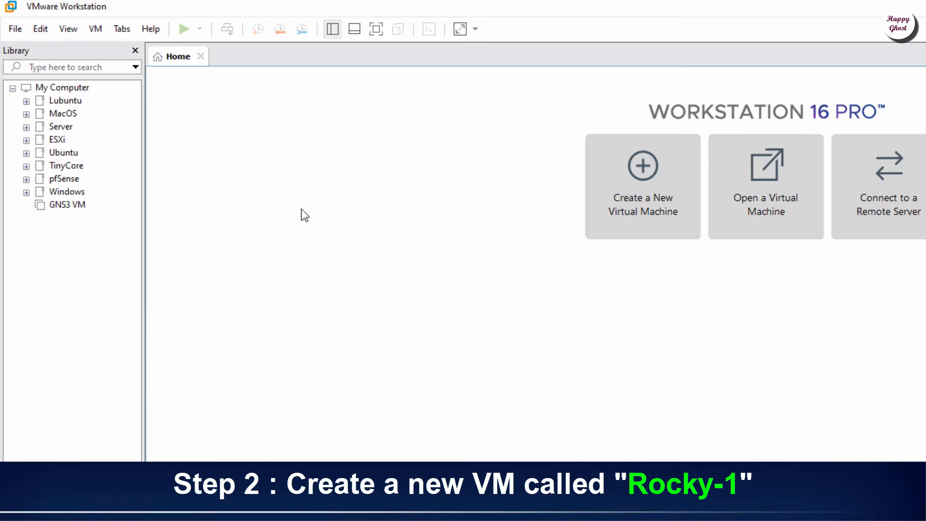
click(16, 29)
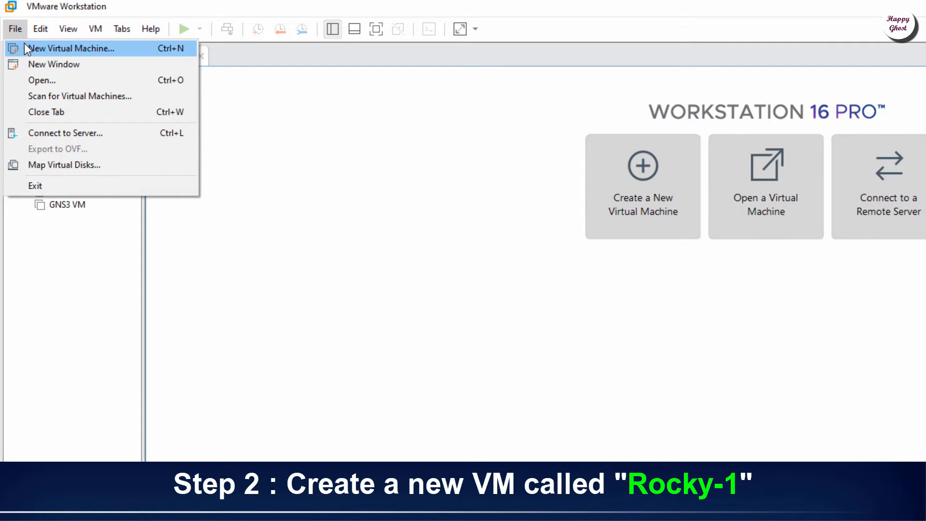
click(29, 49)
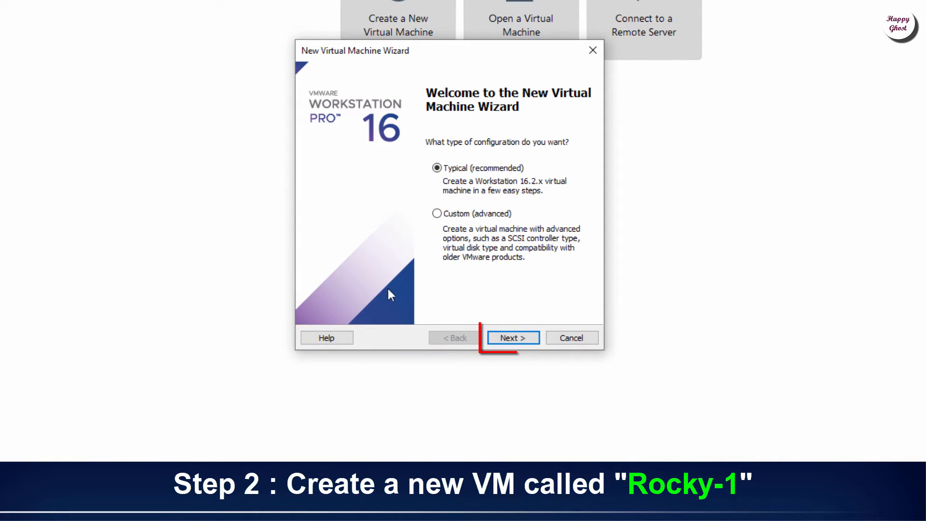
- Keep the typical configuration with the operating system installed later, and choose Linux, Red Hat Enterprise Linux 8 64-bit as the guest
click(529, 341)
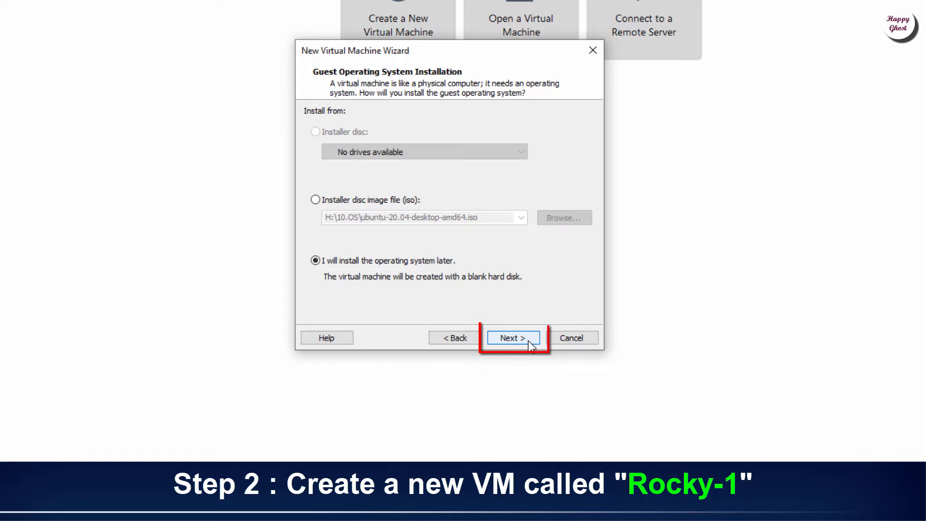
click(529, 341)
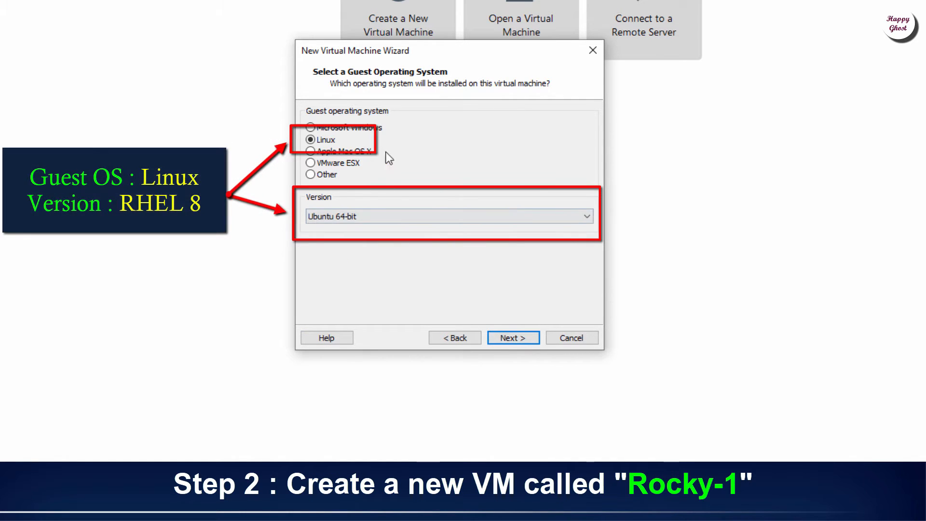
click(567, 217)
drag(587, 444, 574, 361)
click(326, 374)
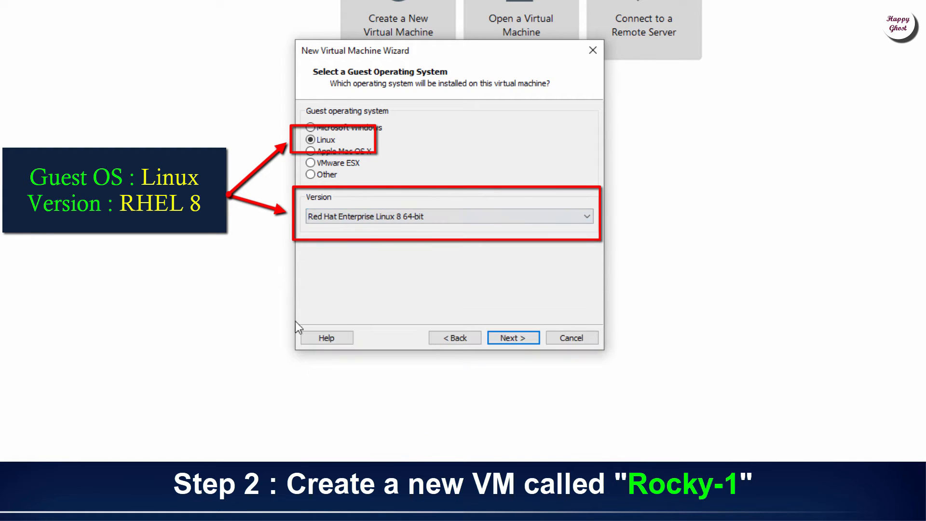
click(525, 339)
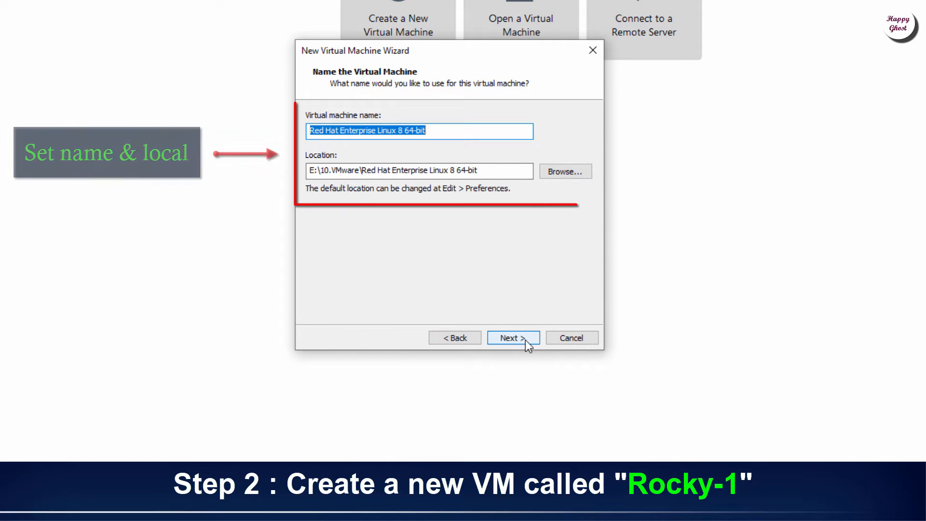
- Name the virtual machine Rocky-1 and accept a 20 GB disk split into multiple files
text(Rock)
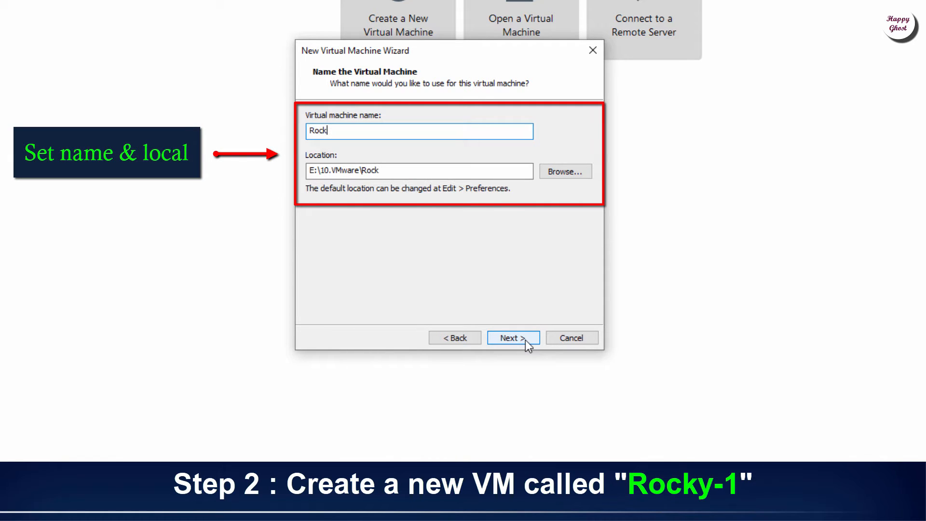
text(y-1)
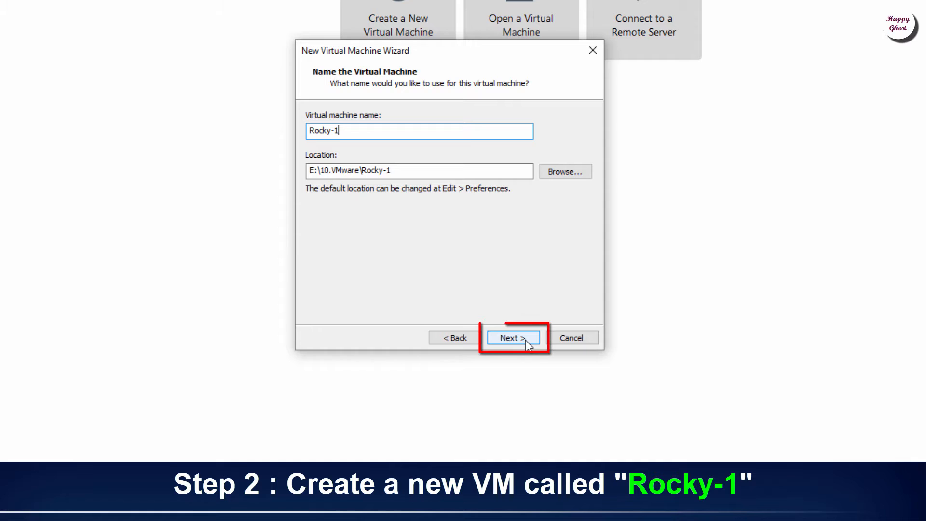
click(526, 340)
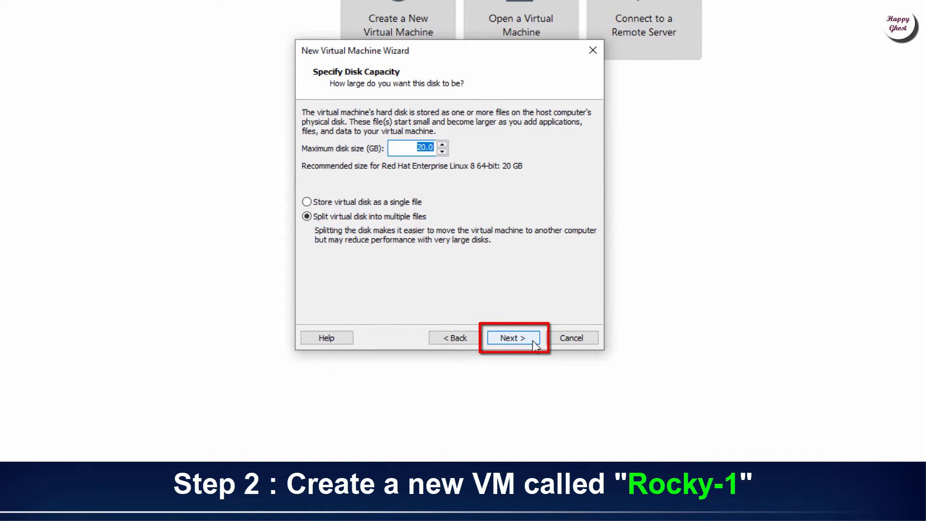
click(532, 340)
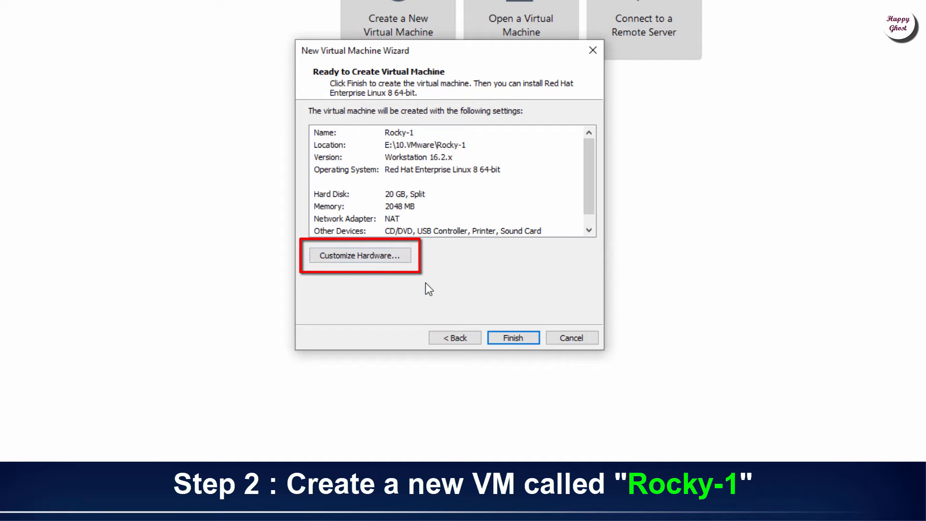
- Customize the hardware with 4 GB of memory and the Rocky-9.0-20220808.0-x86_64-dvd ISO image in the CD/DVD drive
click(409, 264)
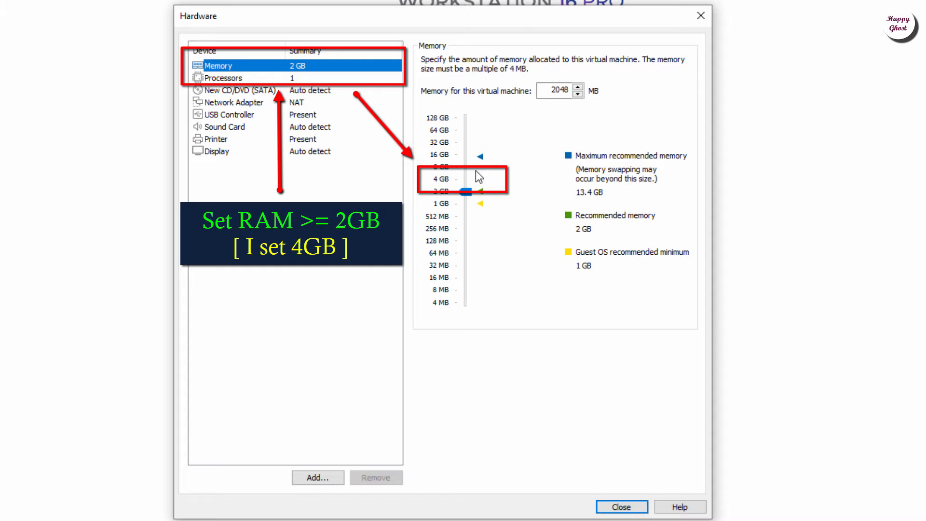
click(446, 180)
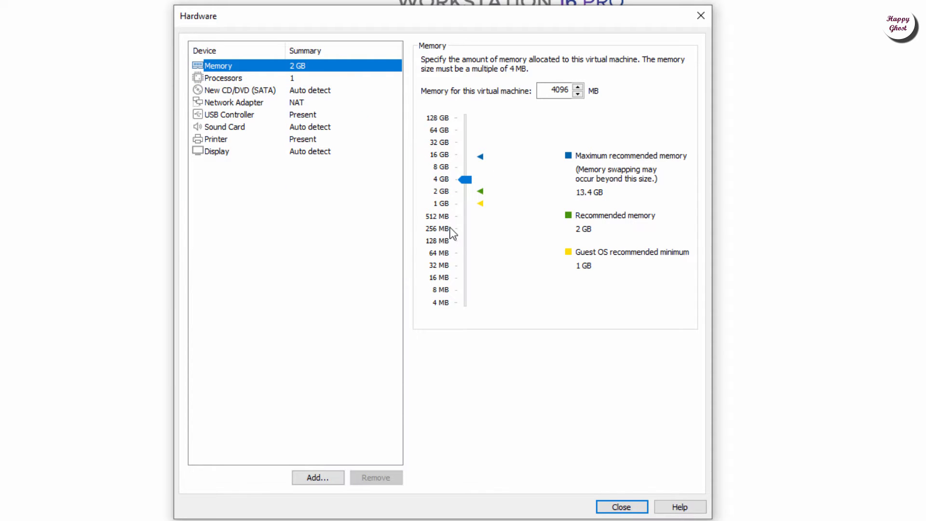
click(258, 90)
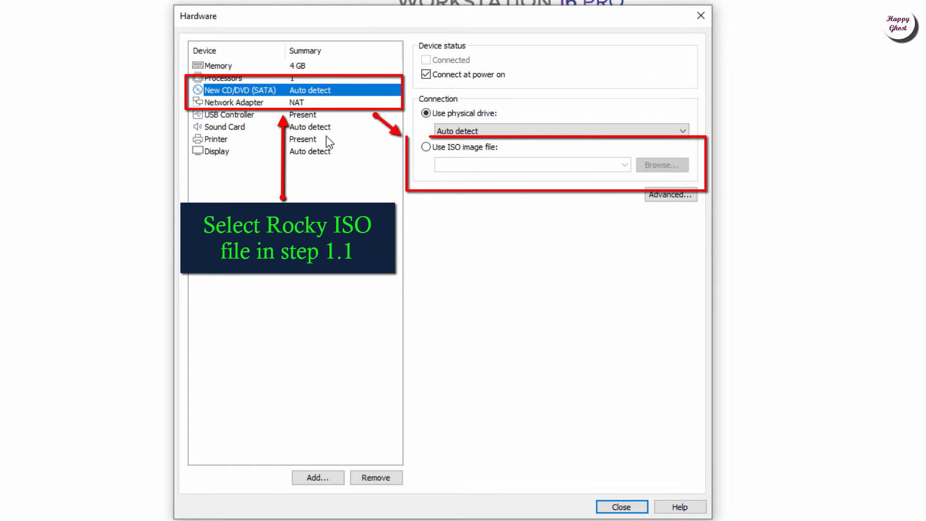
click(471, 152)
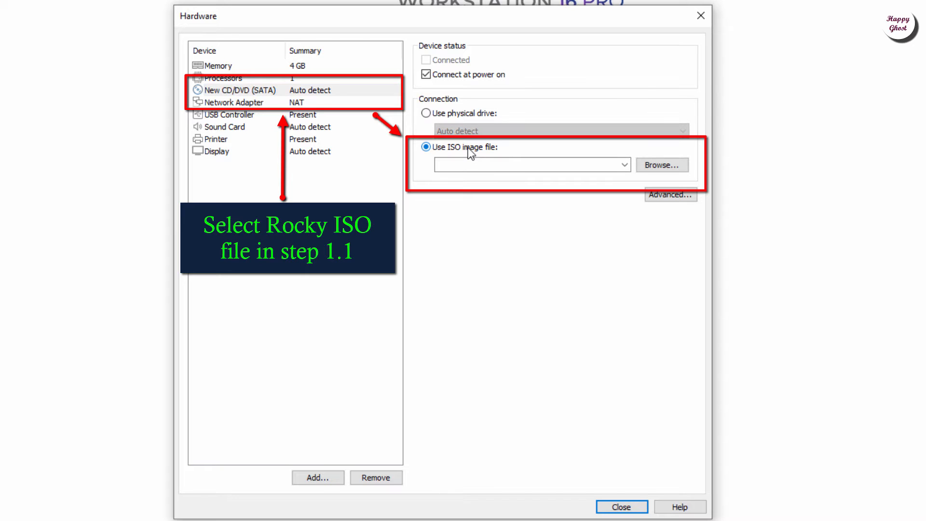
click(666, 161)
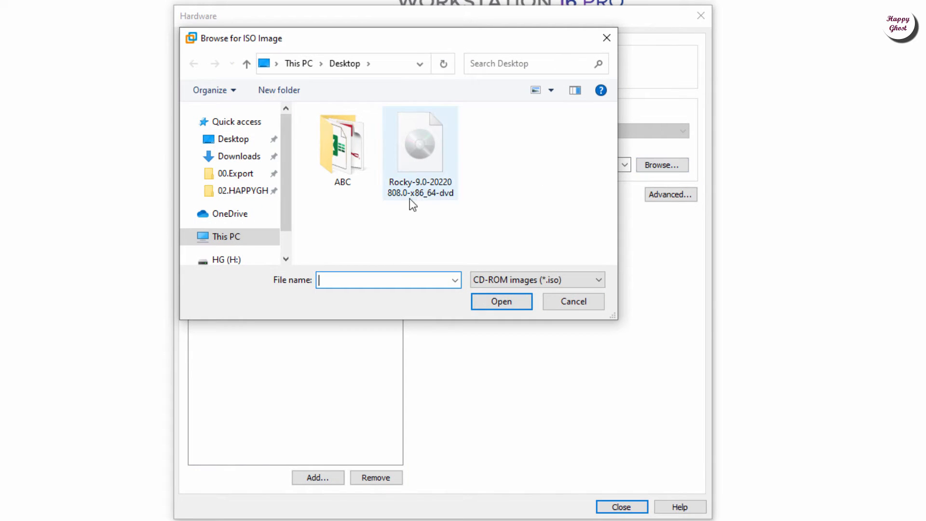
click(430, 164)
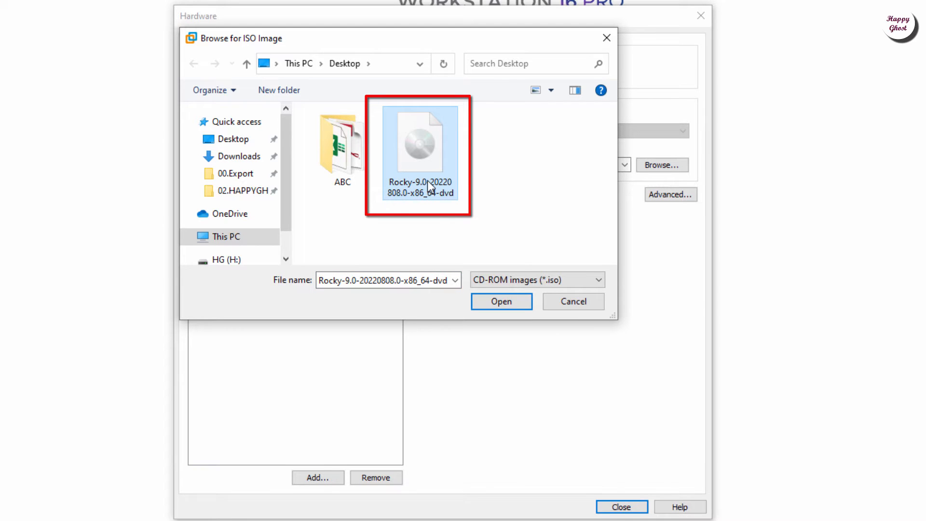
click(520, 303)
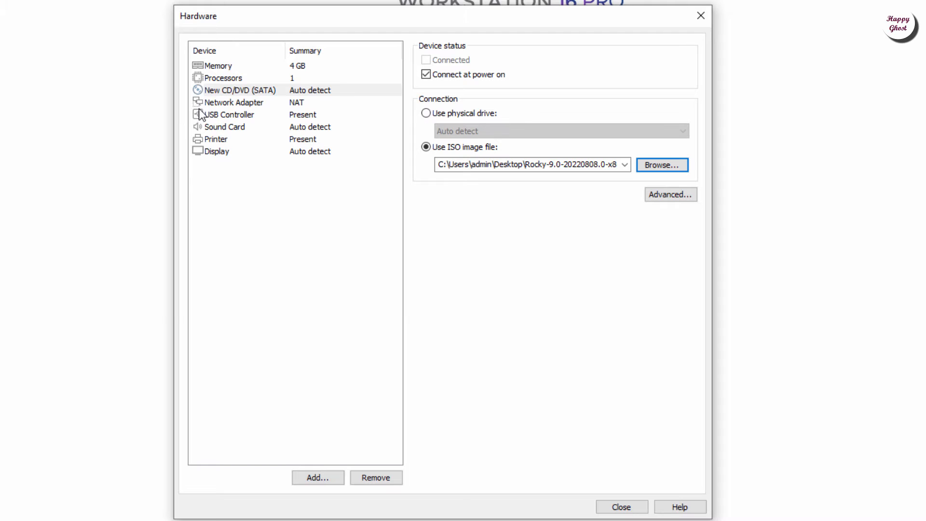
- Connect the network adapter to the custom network VMnet0 (Bridged) and finish creating the virtual machine
click(288, 106)
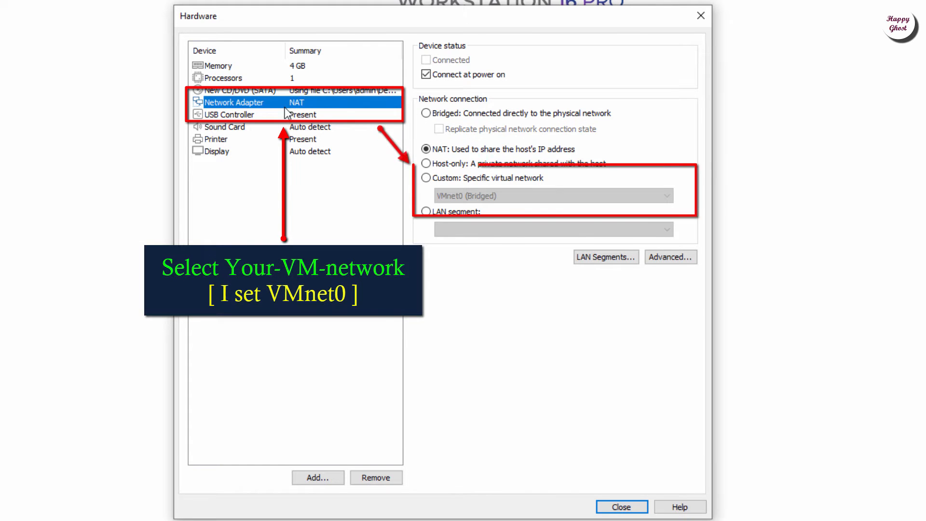
click(503, 182)
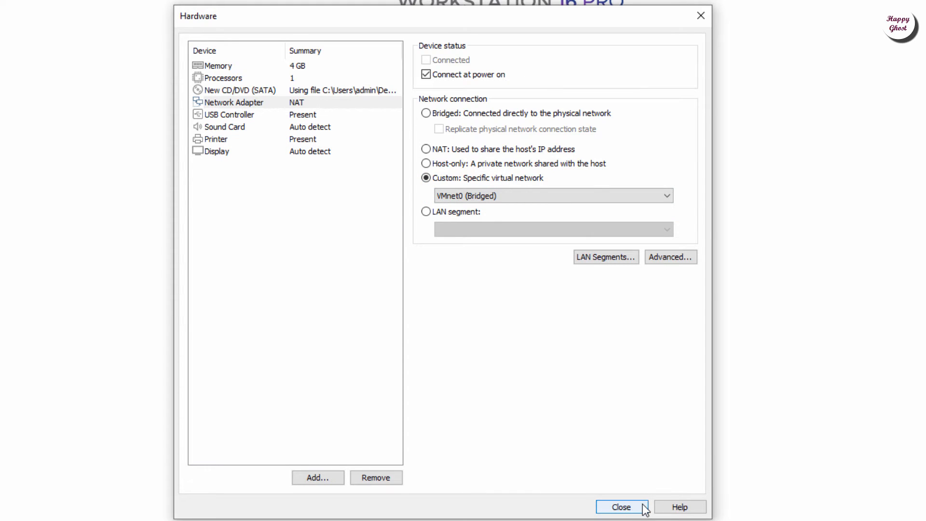
click(621, 507)
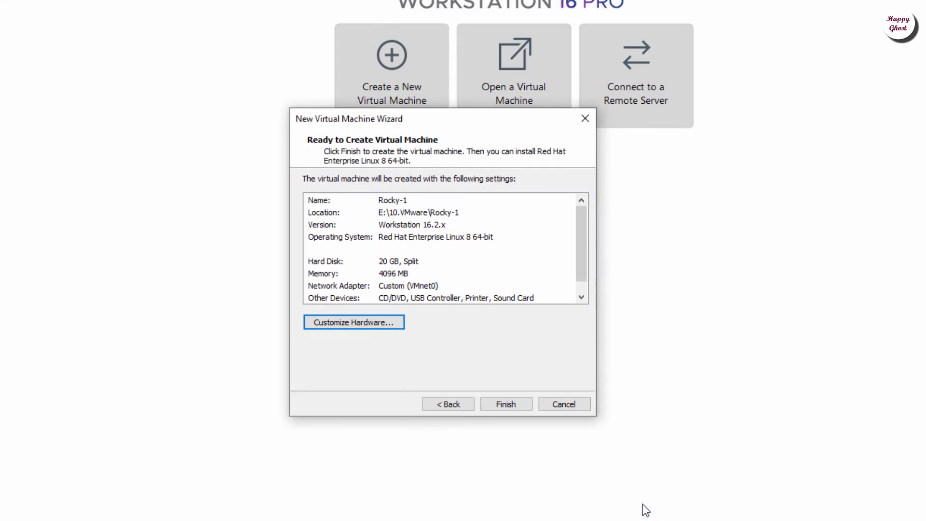
click(522, 410)
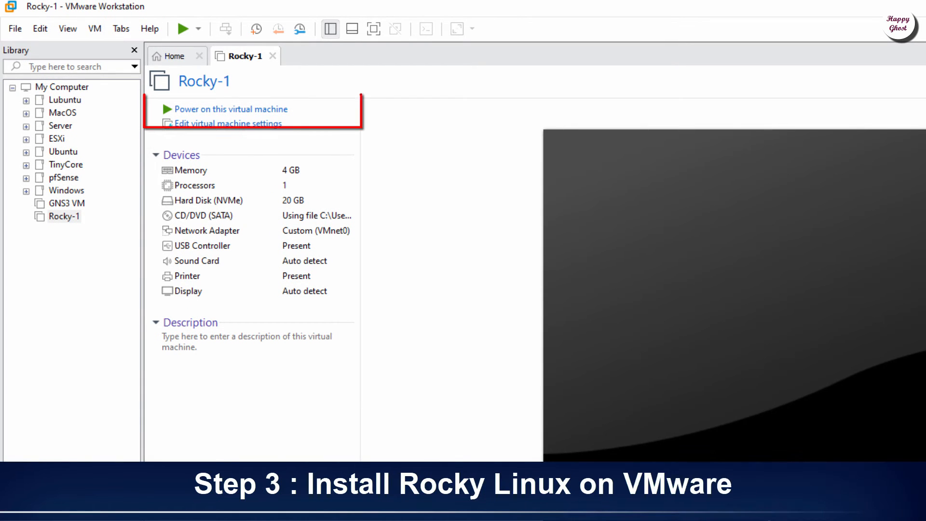
- Power on the Rocky-1 virtual machine and boot the Install Rocky Linux 9.0 entry
click(267, 123)
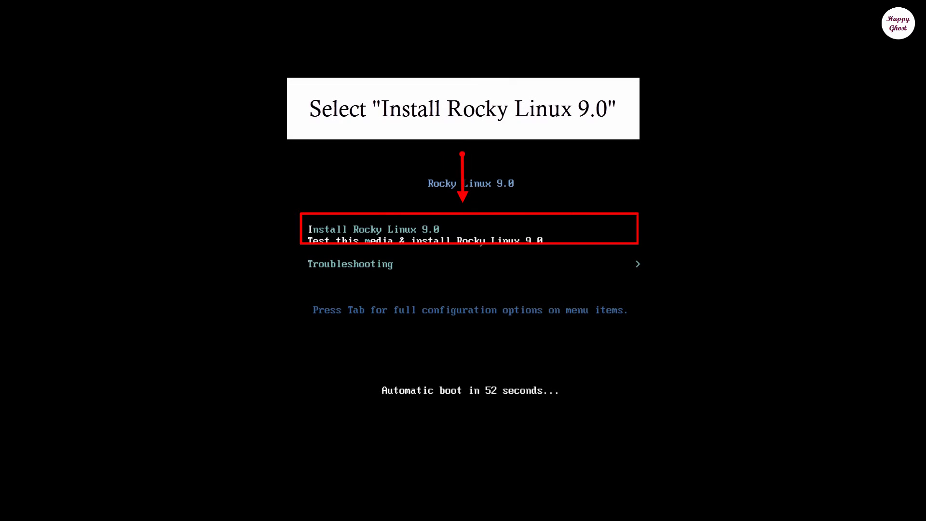
click(903, 395)
key(Up)
key(Up)
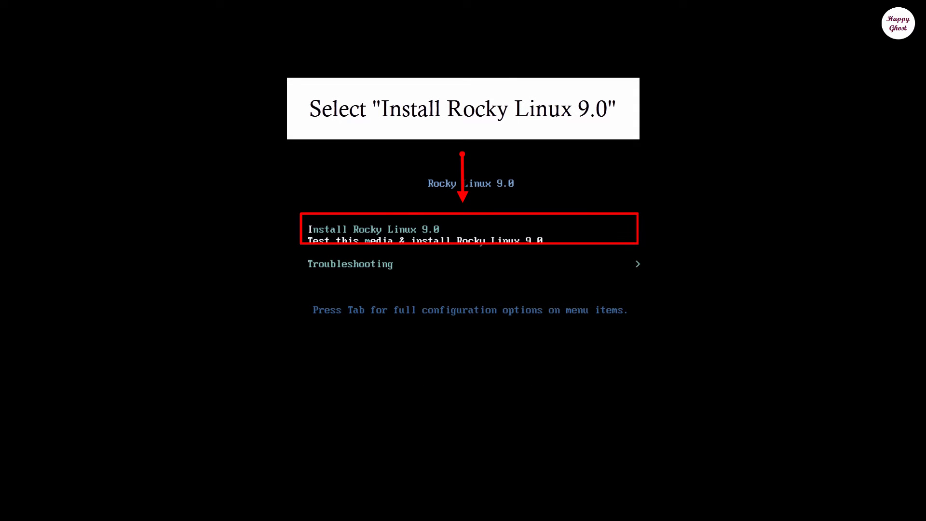
key(Up)
key(Return)
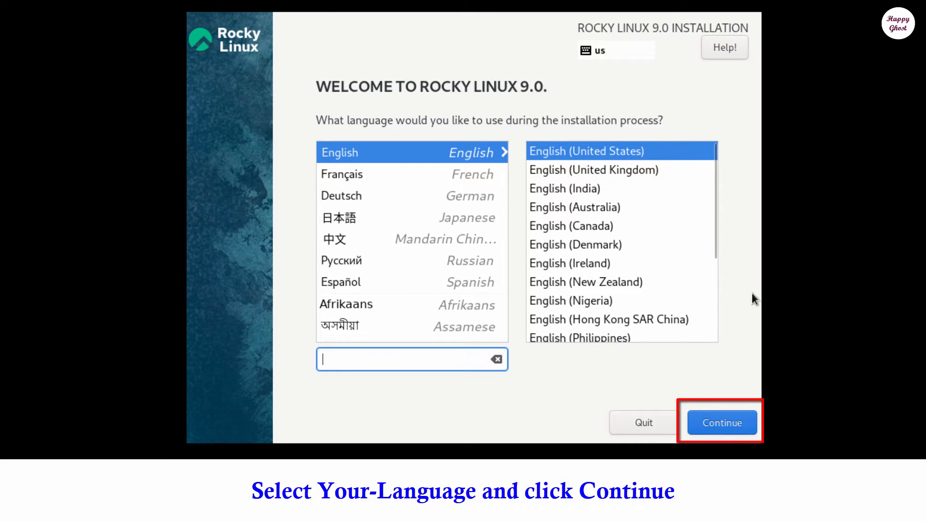
- Accept English (United States) as the installation language and confirm the 20 GiB VMware Virtual NVMe Disk as the installation destination
click(751, 423)
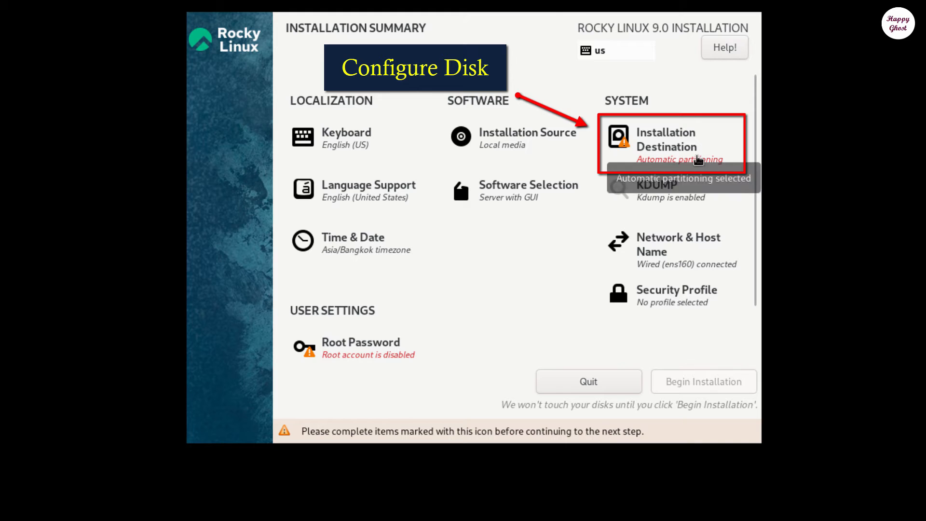
click(697, 155)
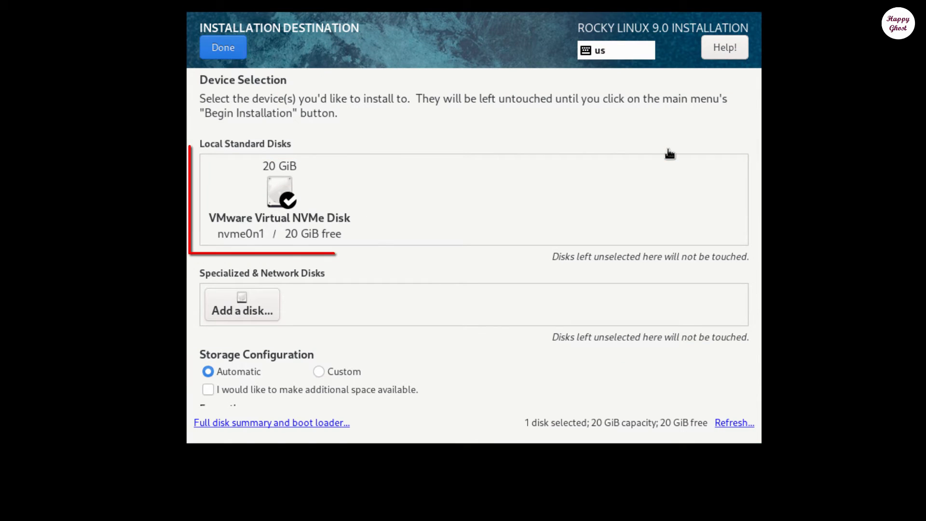
click(290, 186)
click(289, 185)
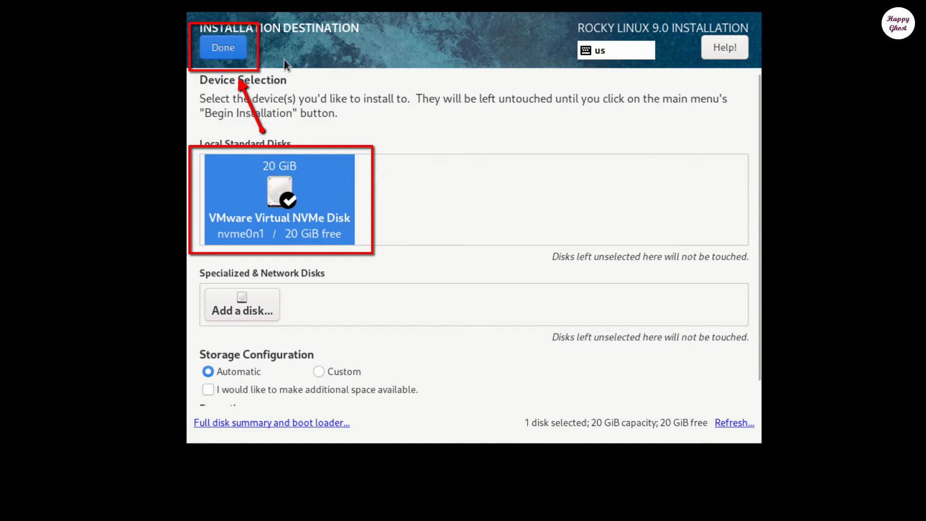
click(219, 56)
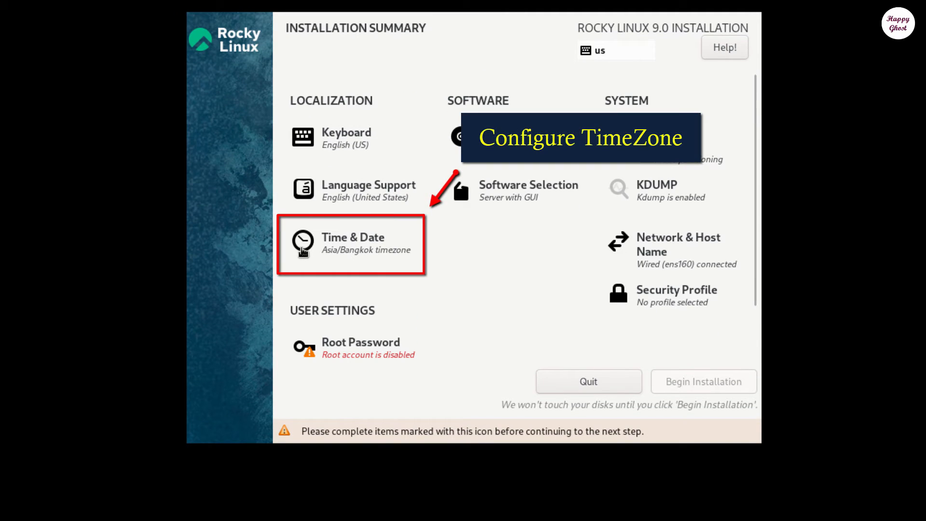
- Set the installation time zone to Asia/Ho Chi Minh City on the world map and confirm it
click(372, 251)
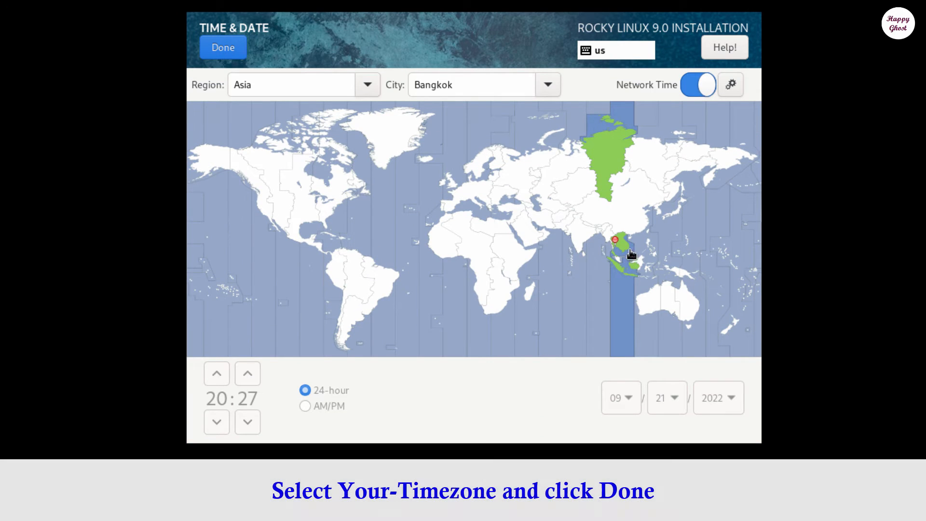
click(623, 238)
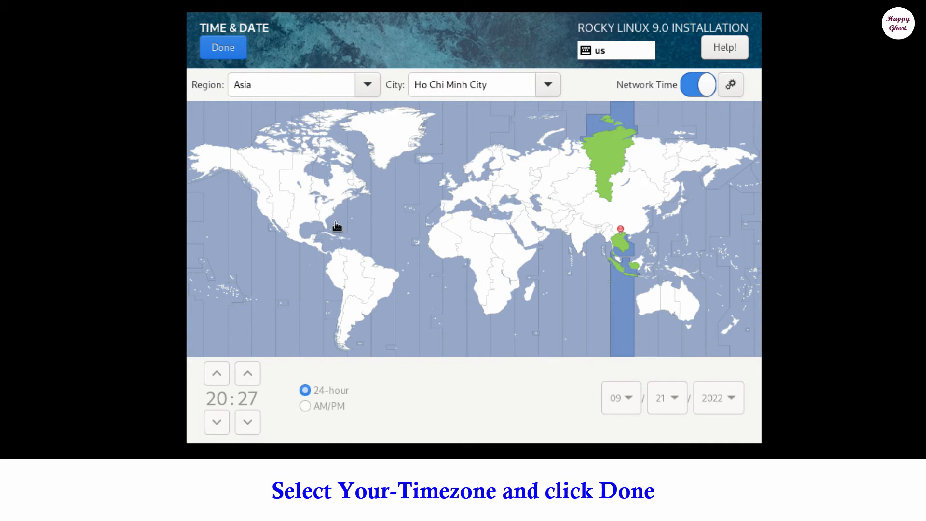
click(221, 55)
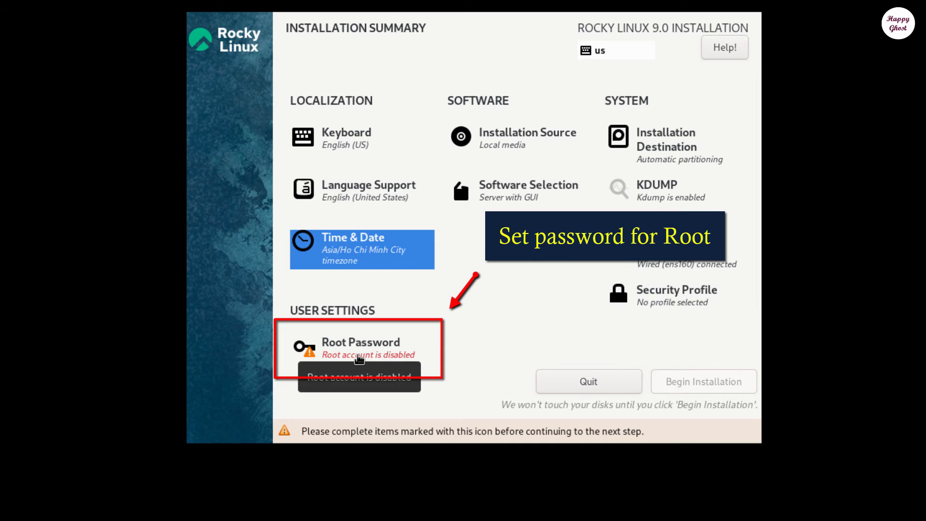
- Enter and confirm the root password, and accept it despite its weak strength
click(360, 358)
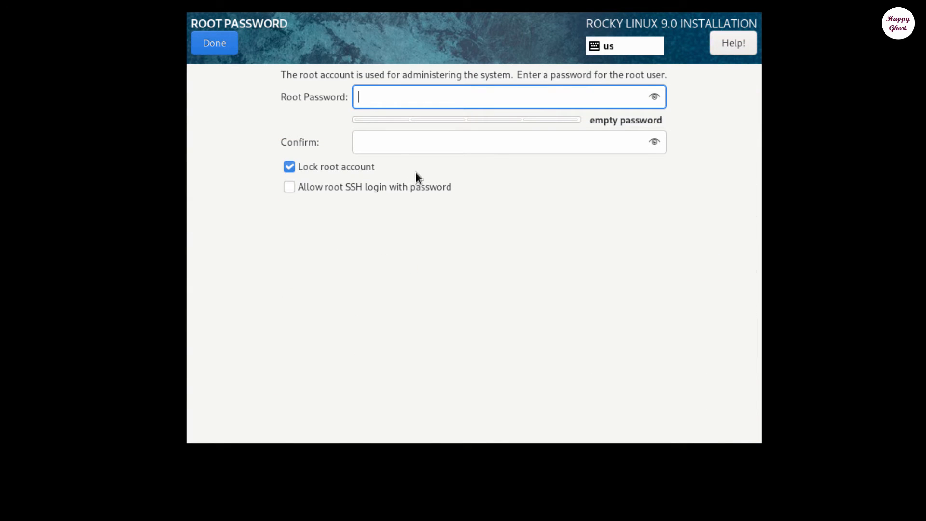
text(•)
click(420, 152)
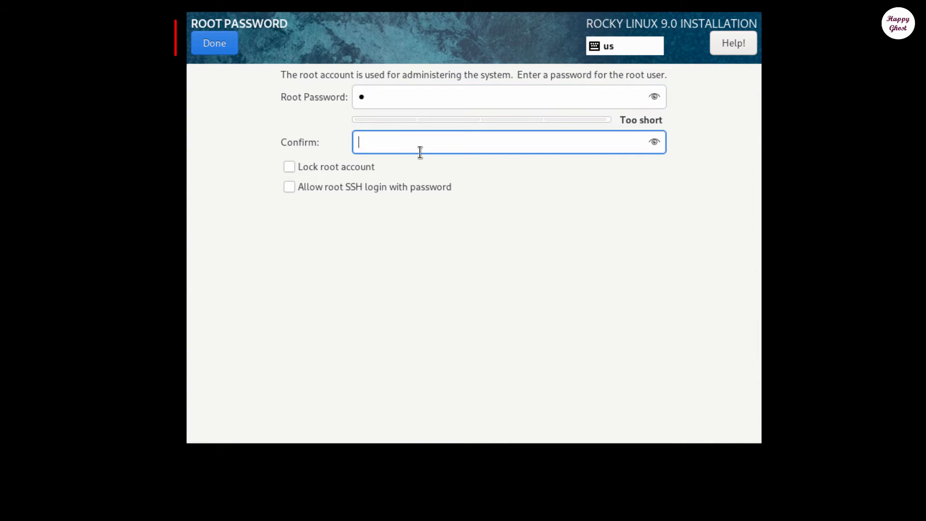
text(•)
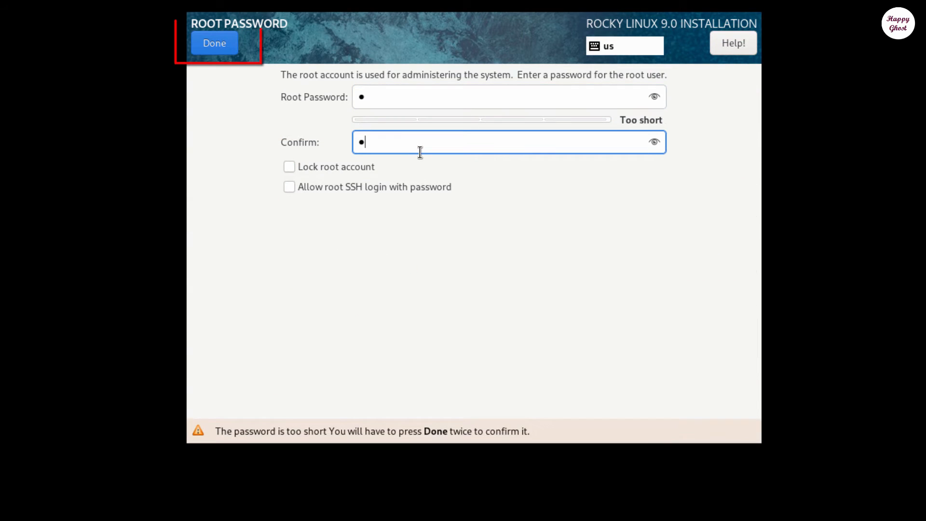
click(229, 50)
click(229, 51)
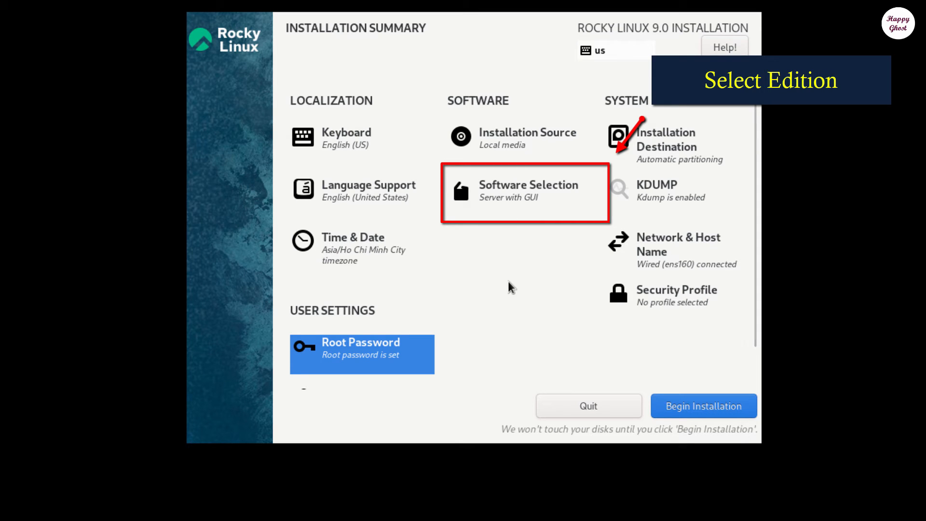
- Look through the base environments in the software selection and settle on Server with GUI
click(510, 204)
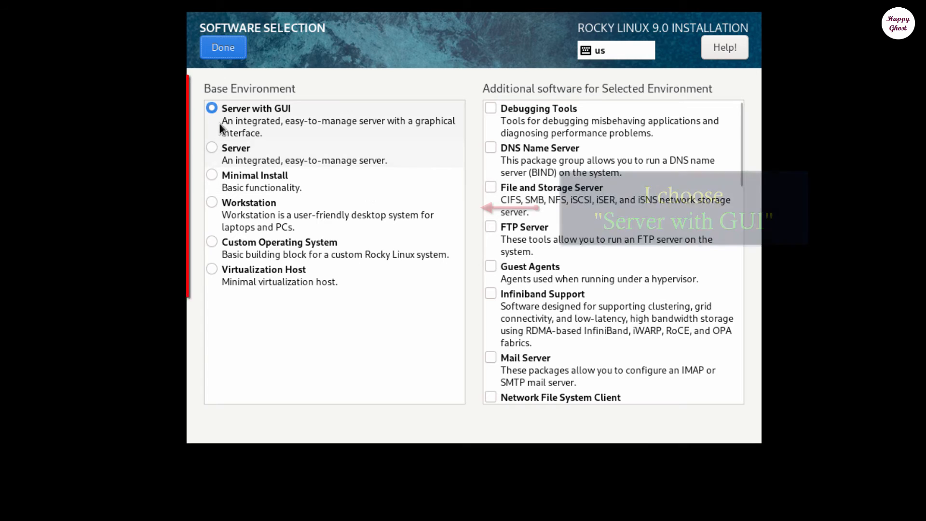
click(224, 141)
click(221, 181)
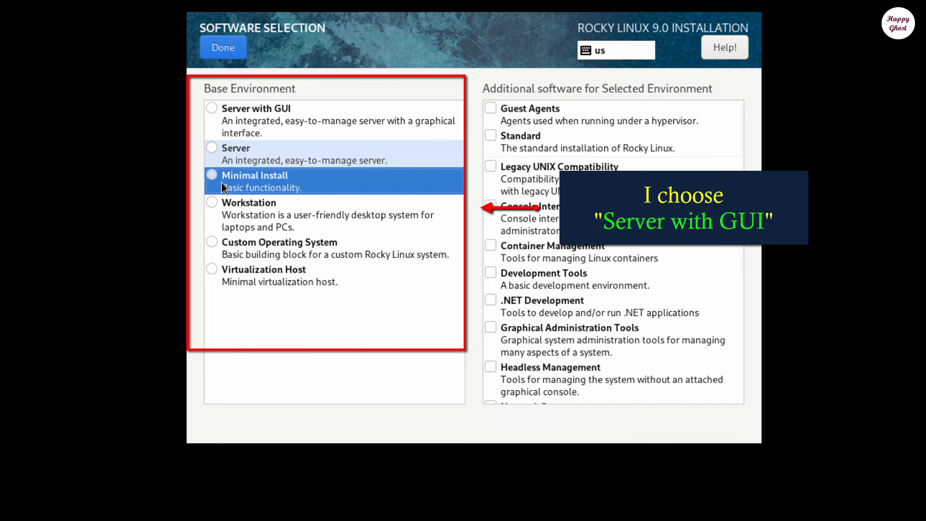
click(221, 201)
click(222, 239)
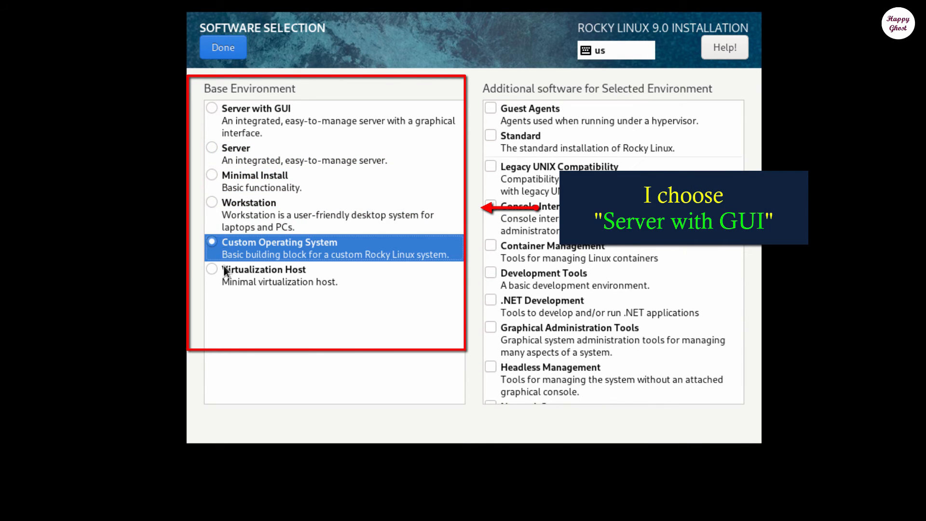
click(225, 278)
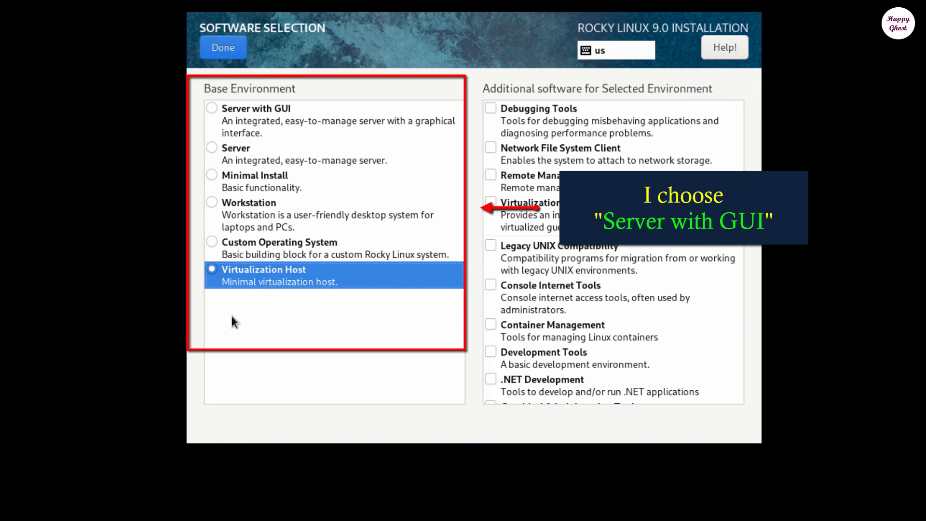
click(215, 109)
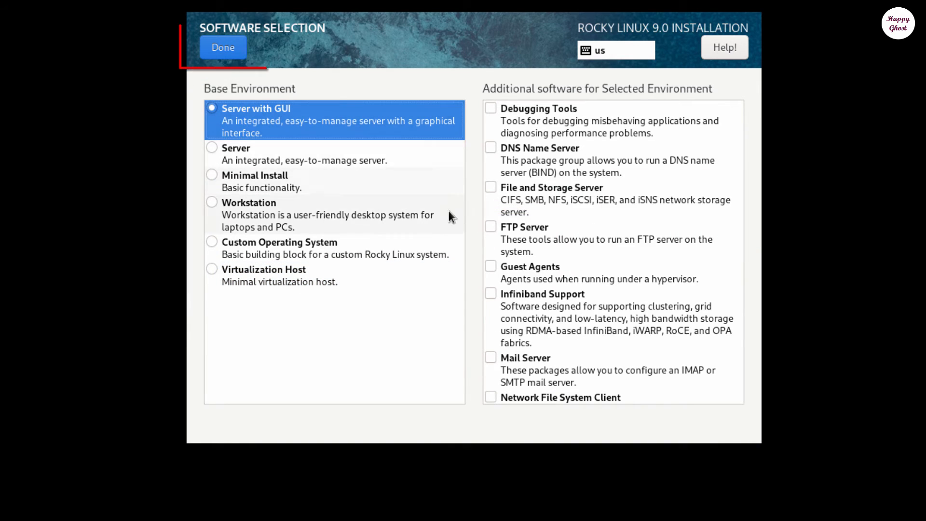
click(241, 52)
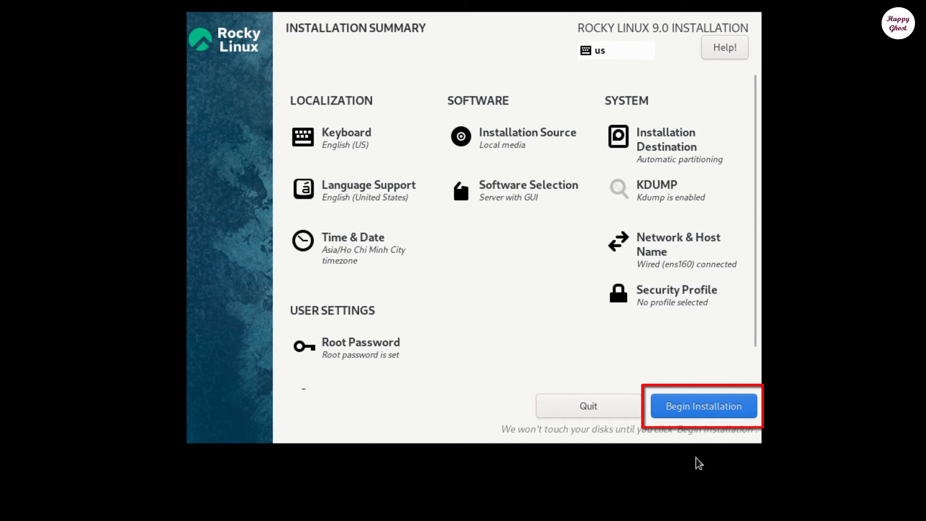
- Begin the Rocky Linux installation and reboot the system once it completes
click(733, 411)
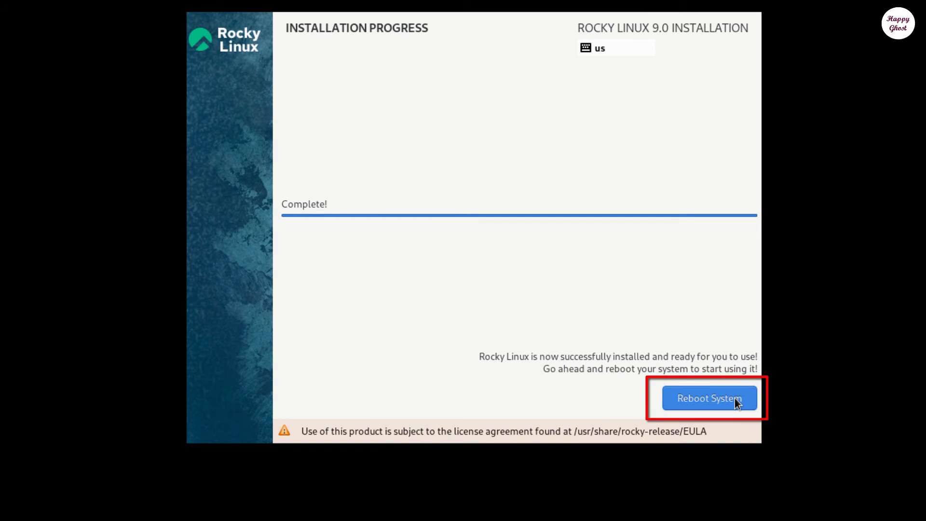
click(734, 398)
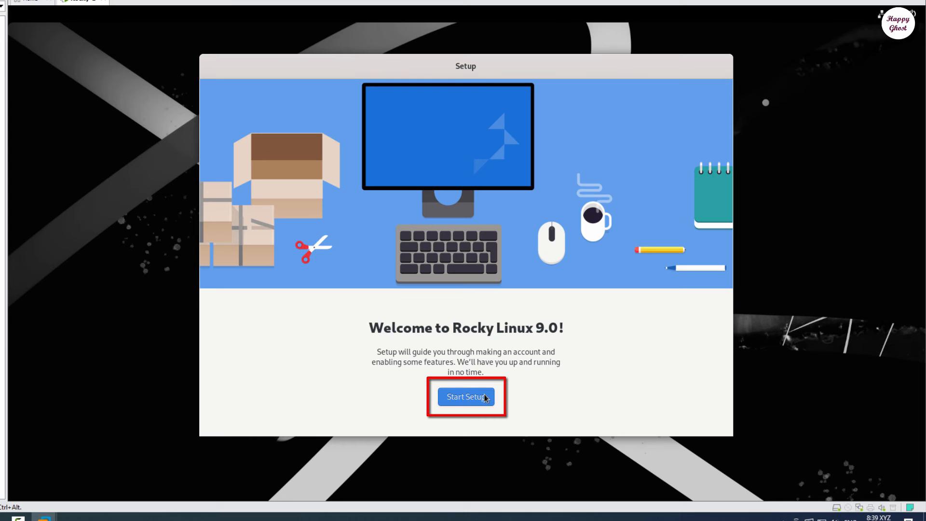
- Start the initial setup, keep Location Services enabled and skip connecting online accounts
click(466, 396)
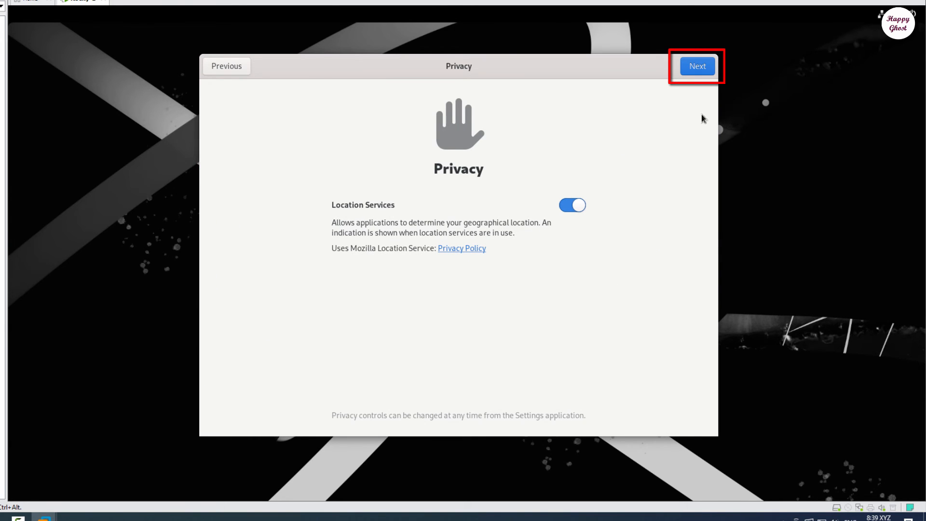
click(702, 71)
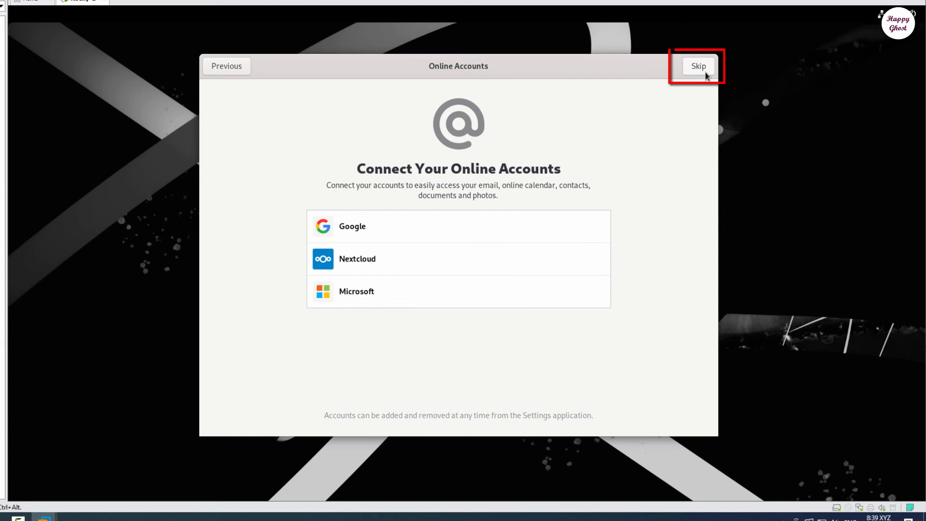
click(705, 72)
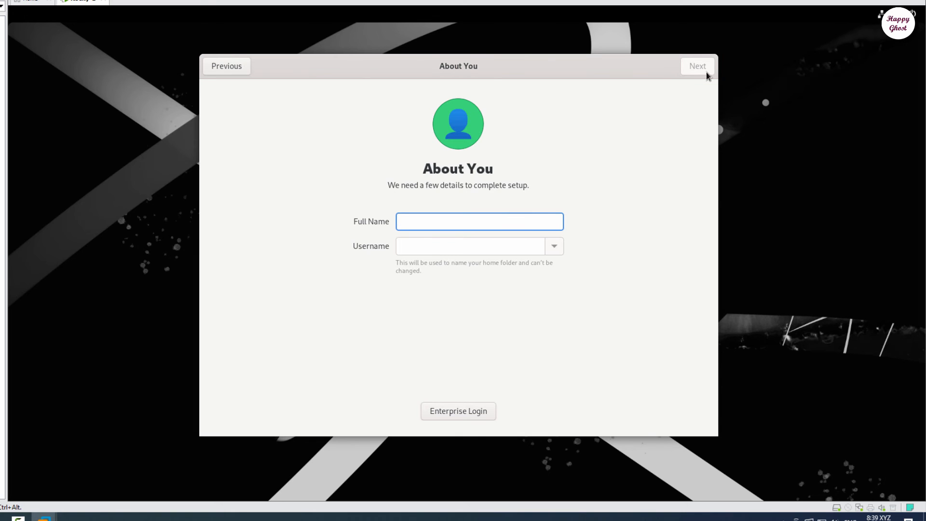
- Create the user account by entering its full name, then set and confirm the account password
text(HG)
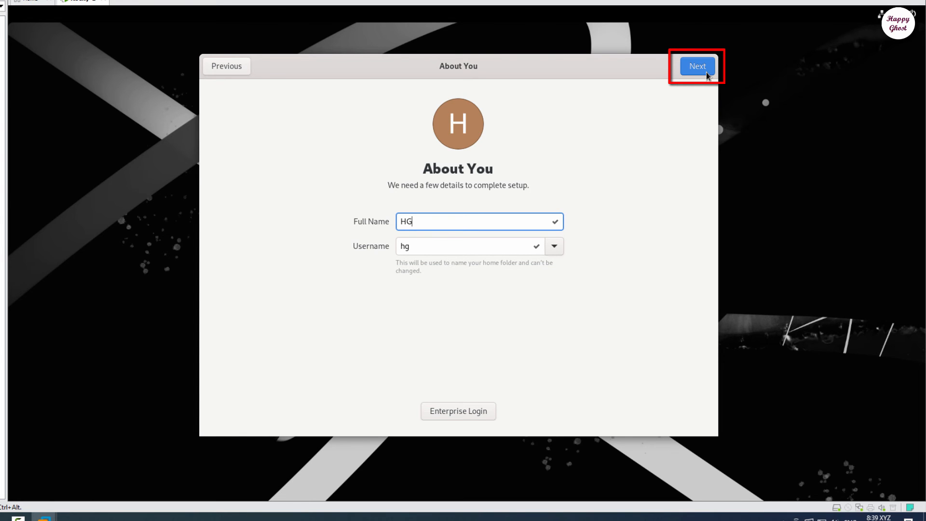
click(706, 71)
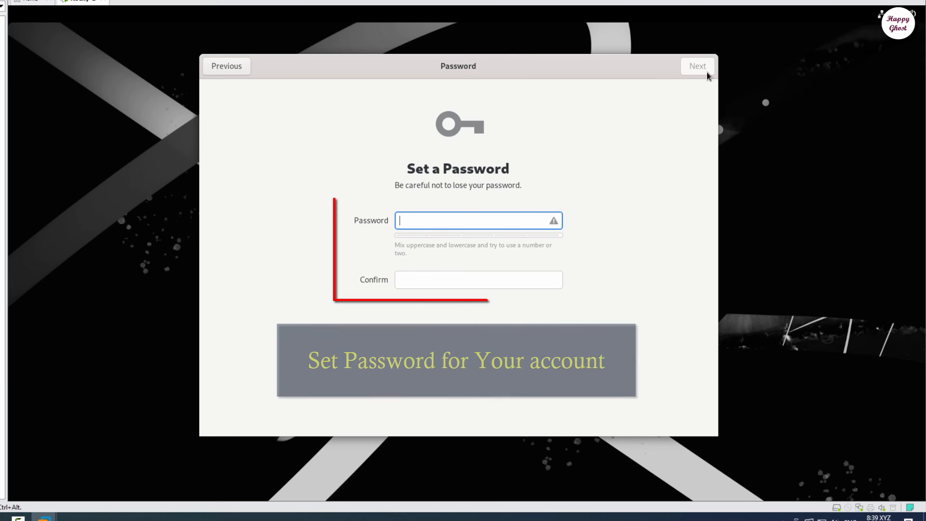
text(1)
key(Tab)
text(1)
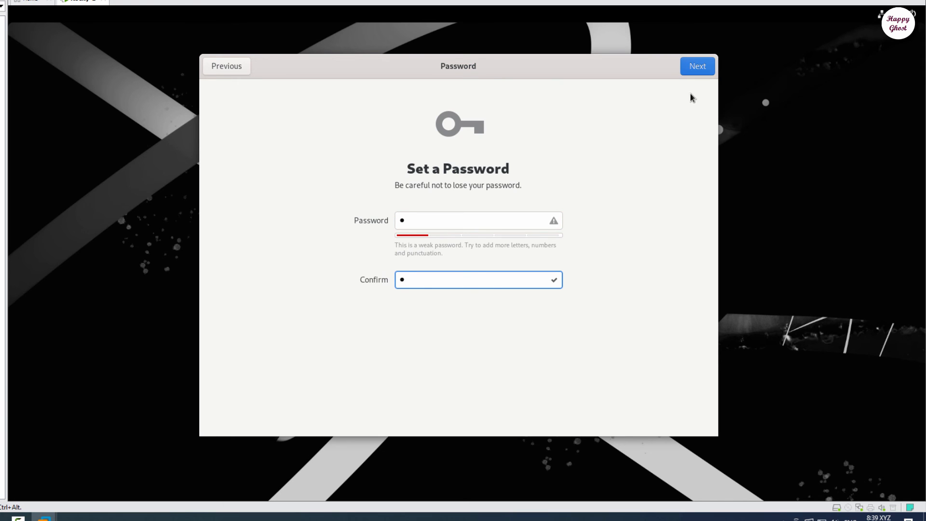
click(703, 72)
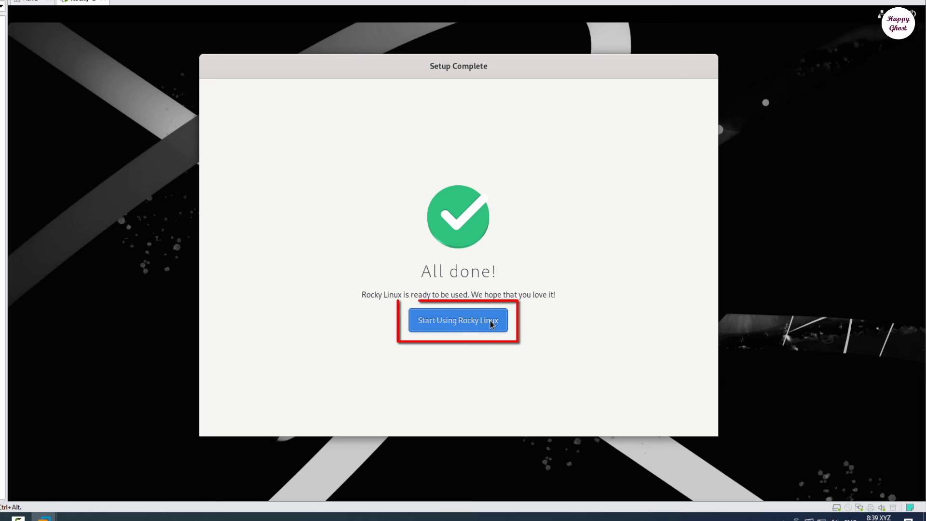
- Finish the setup, decline the welcome tour and show all installed applications
click(491, 328)
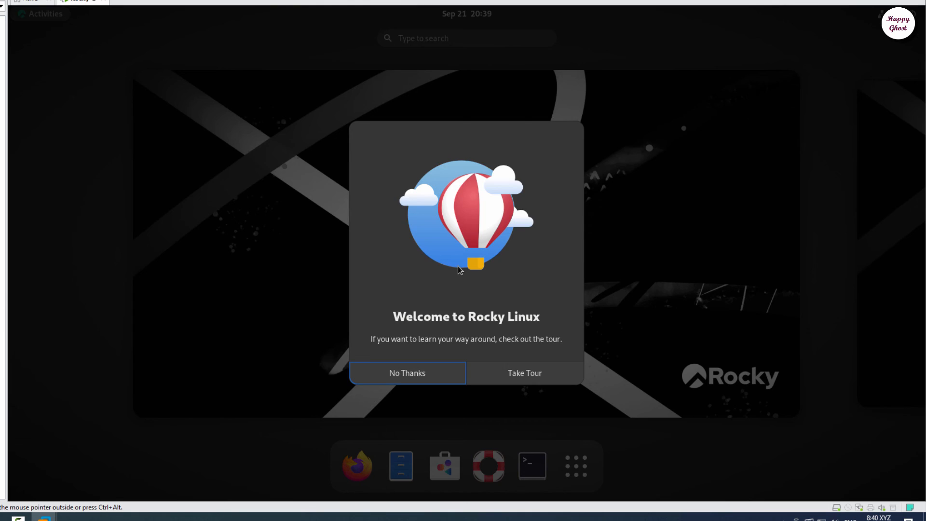
click(436, 369)
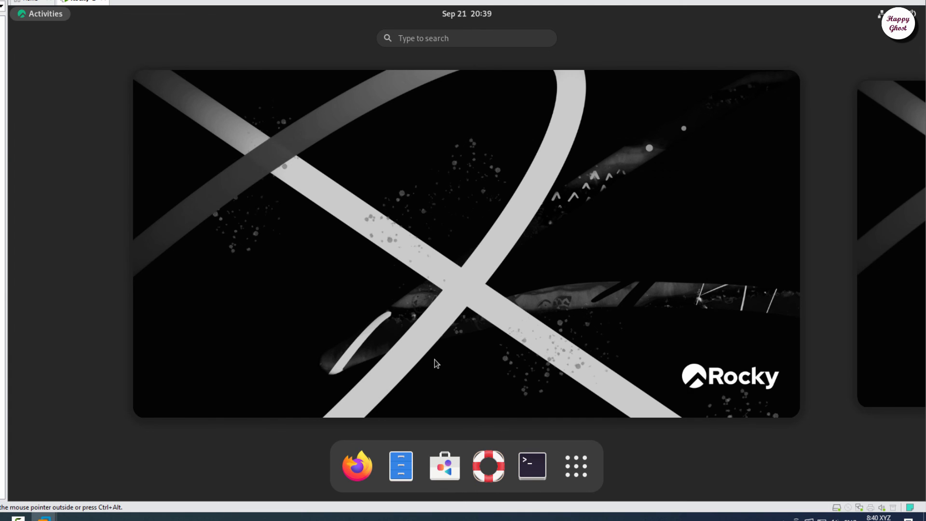
click(567, 472)
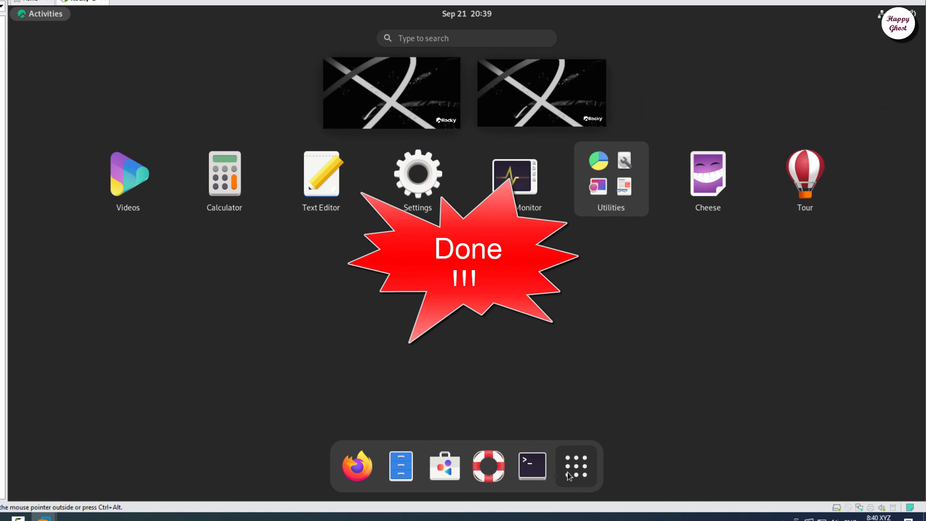